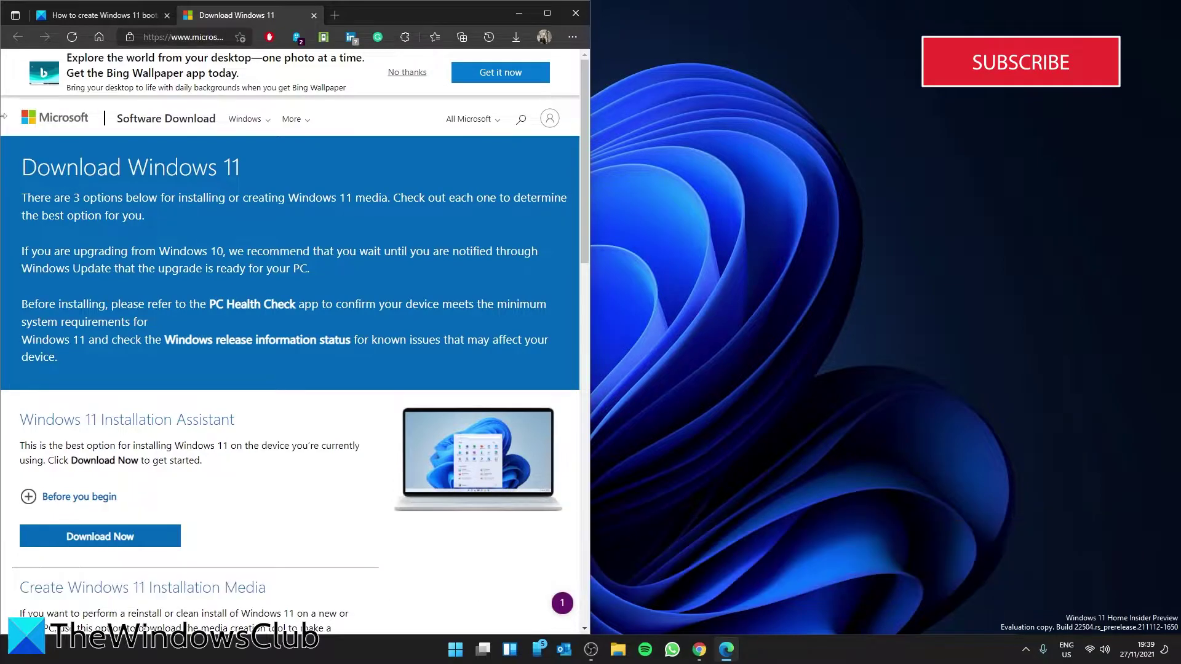
{"action": "scroll", "coordinate": [334, 175], "scroll_direction": "down", "scroll_amount": 4}
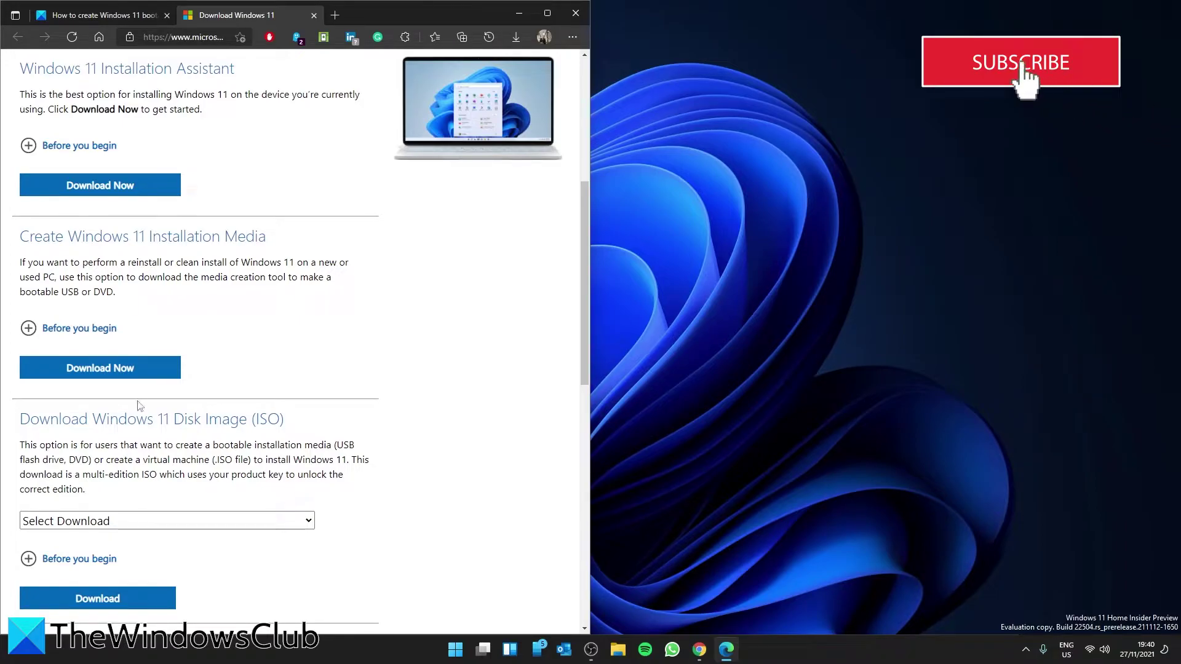
Step: Download the Windows 11 Media Creation Tool from the Create Windows 11 Installation Media section
{"action": "left_click", "coordinate": [75, 378]}
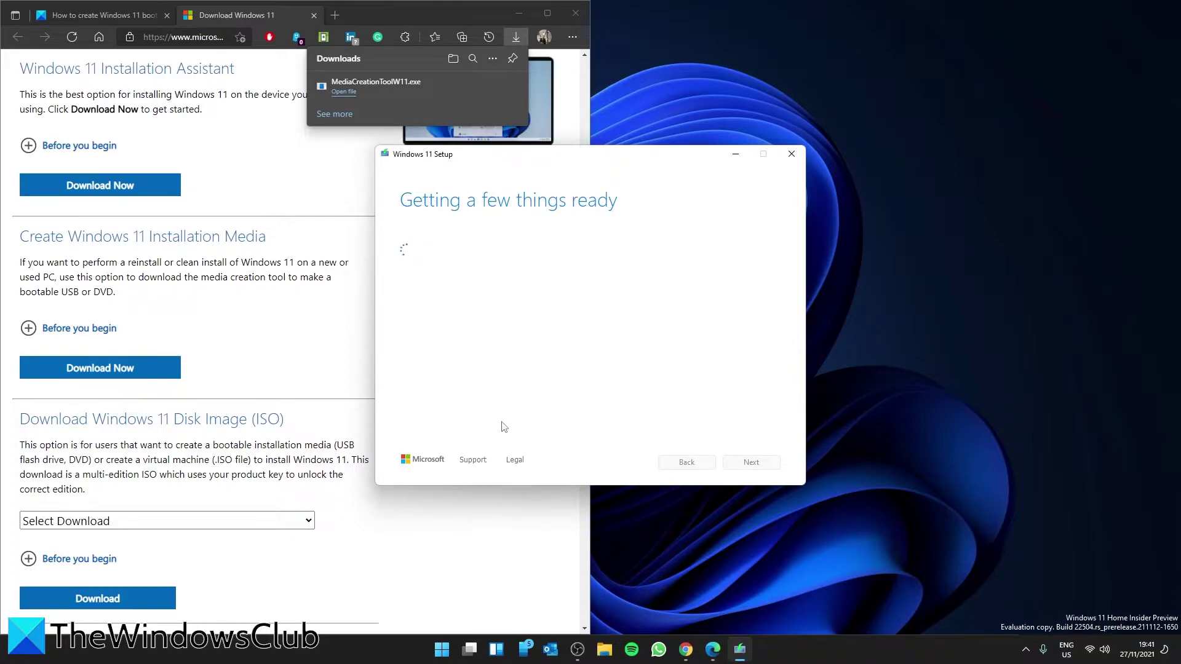
Step: Accept the terms, keep recommended language and edition, and target USB drive I:
{"action": "left_click", "coordinate": [750, 464]}
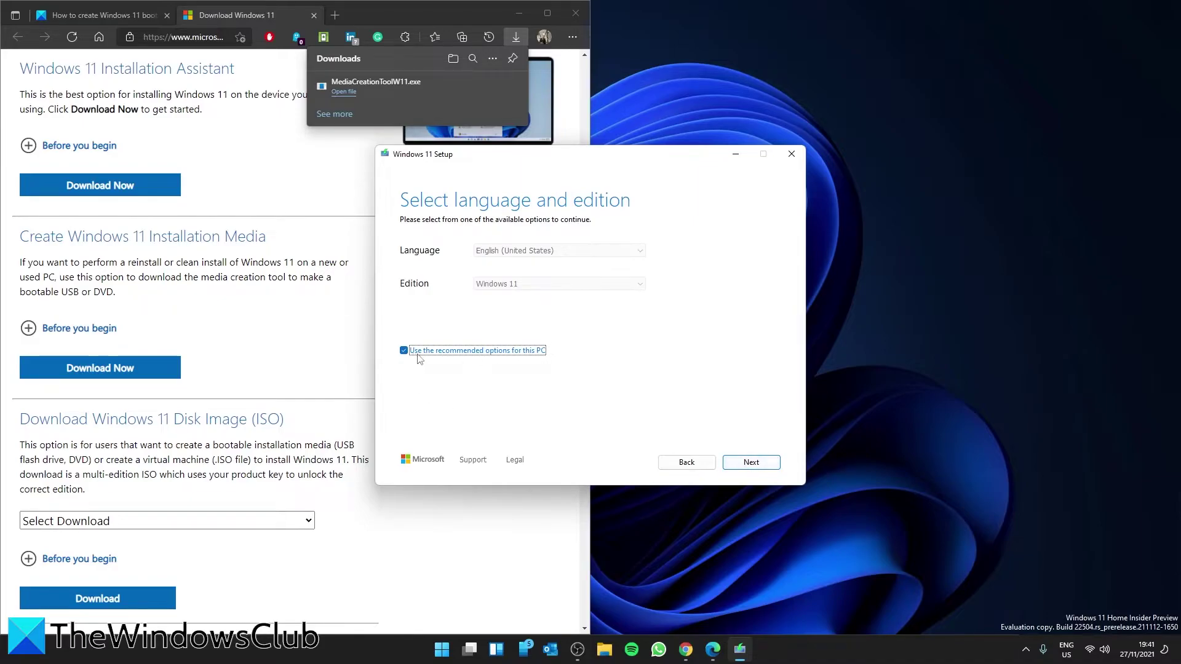
{"action": "left_click", "coordinate": [744, 468]}
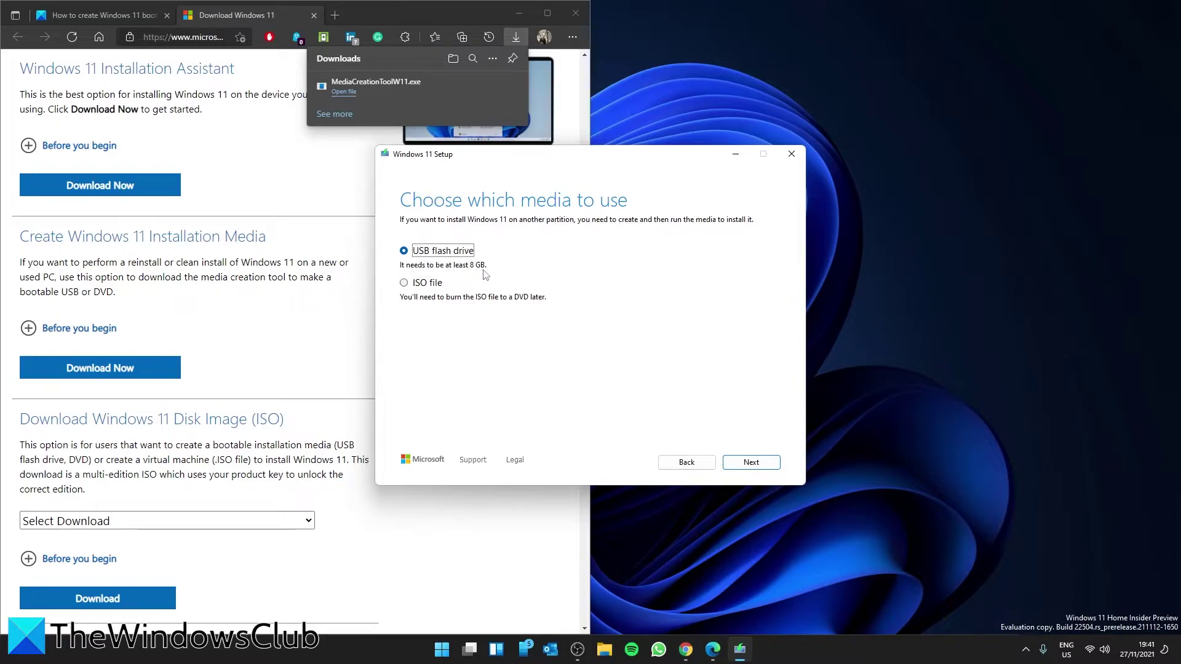
{"action": "left_click", "coordinate": [745, 465]}
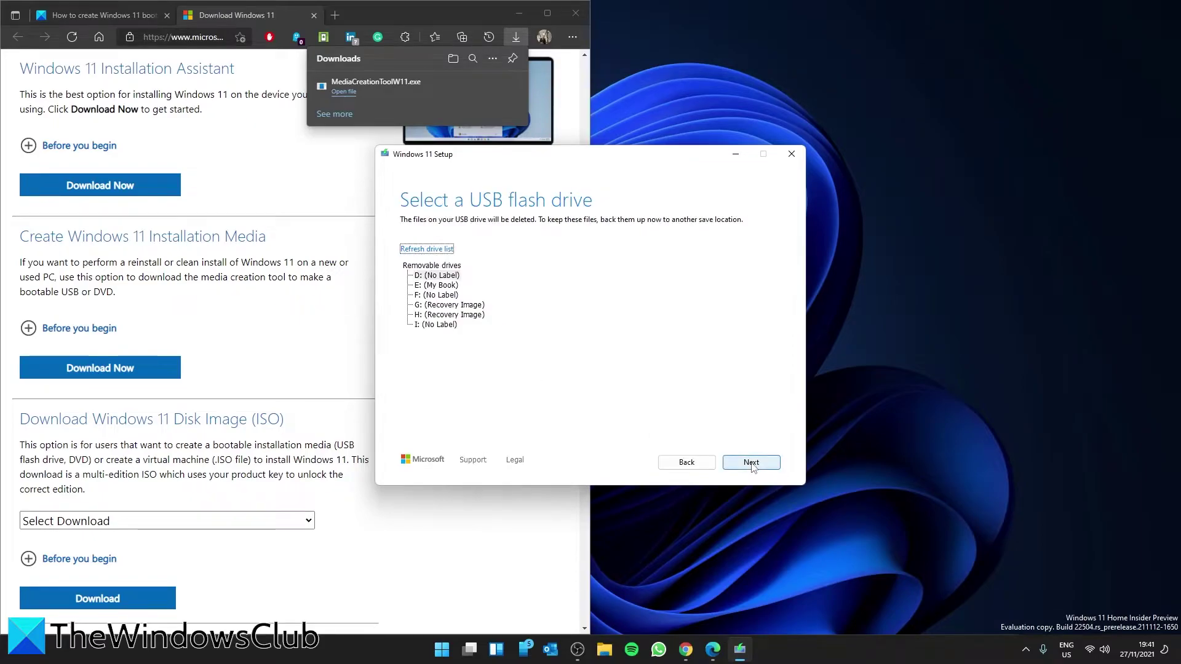
{"action": "left_click", "coordinate": [436, 325]}
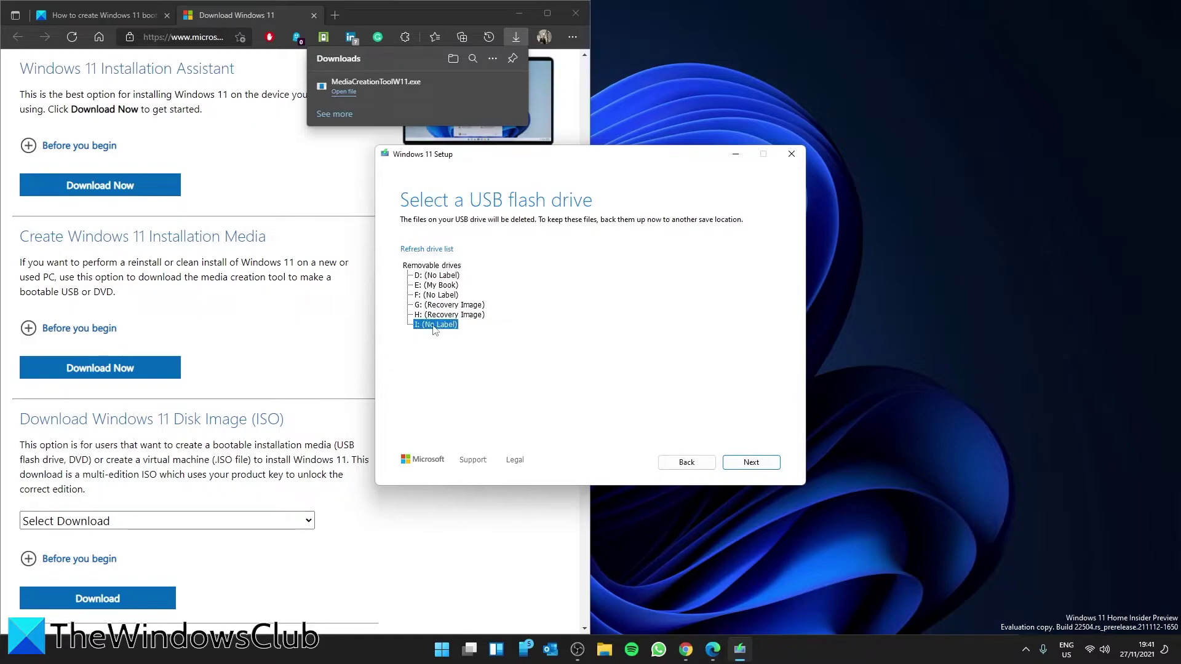
{"action": "left_click", "coordinate": [738, 468]}
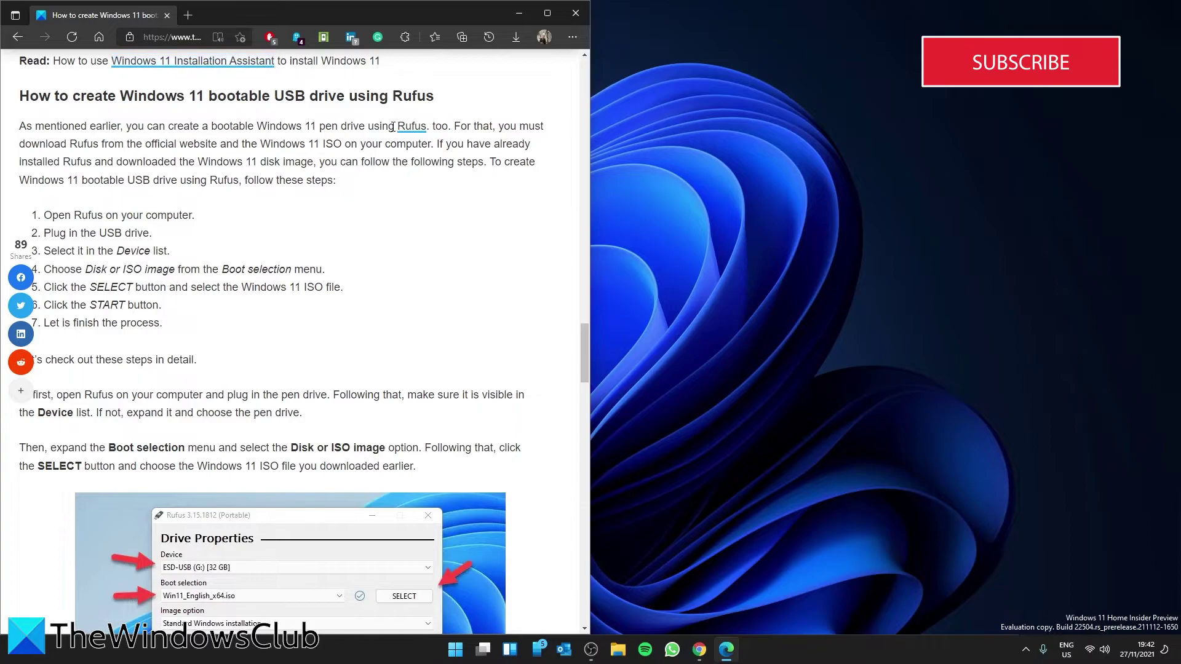
Step: Go to rufus.ie from the article's Rufus link and download Rufus 3.17
{"action": "left_click", "coordinate": [412, 127]}
{"action": "scroll", "coordinate": [277, 370], "scroll_direction": "down", "scroll_amount": 10}
{"action": "left_click", "coordinate": [179, 176]}
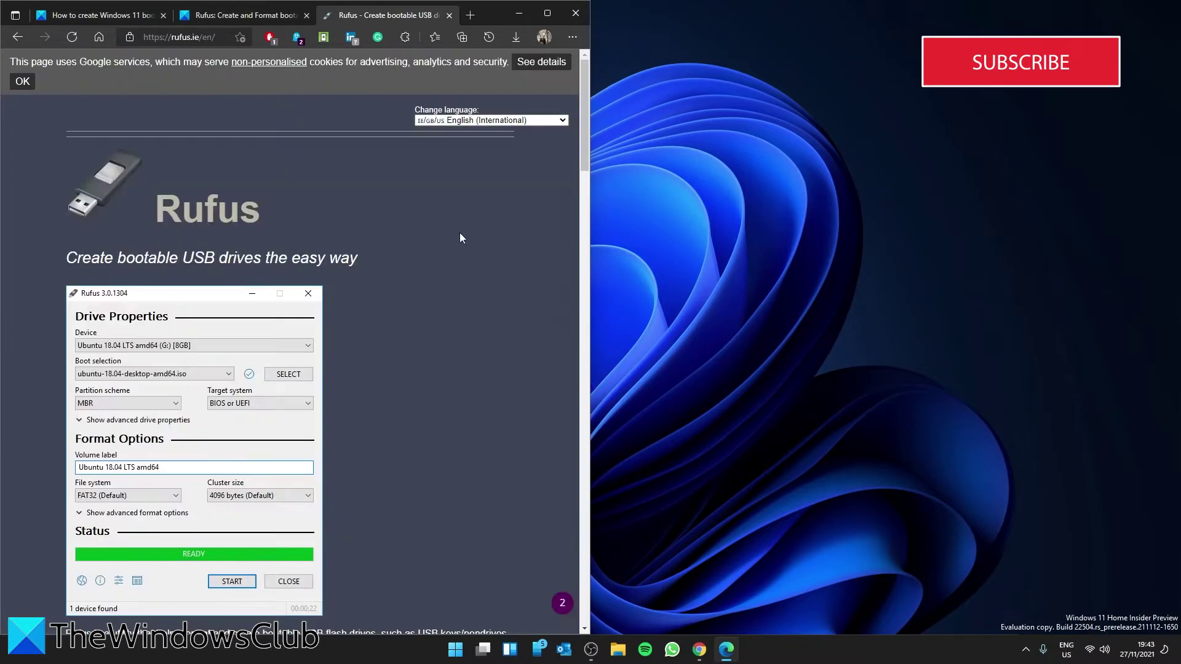
{"action": "scroll", "coordinate": [236, 448], "scroll_direction": "down", "scroll_amount": 5}
{"action": "left_click", "coordinate": [123, 460]}
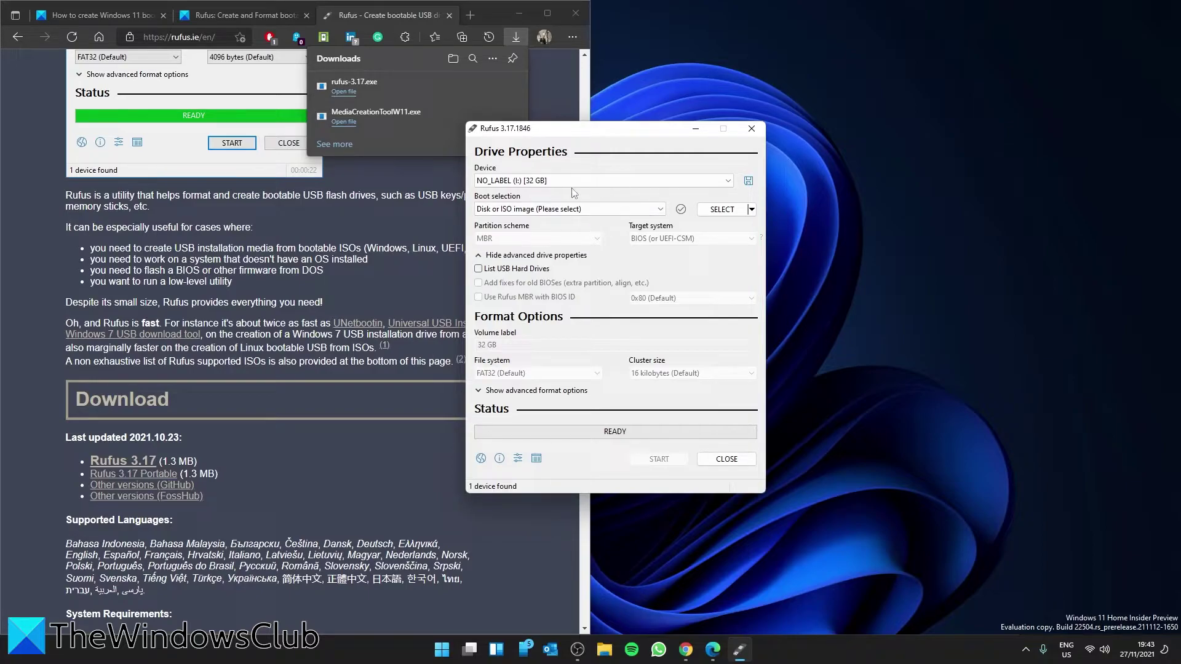
{"action": "left_click", "coordinate": [570, 209]}
{"action": "left_click", "coordinate": [566, 305]}
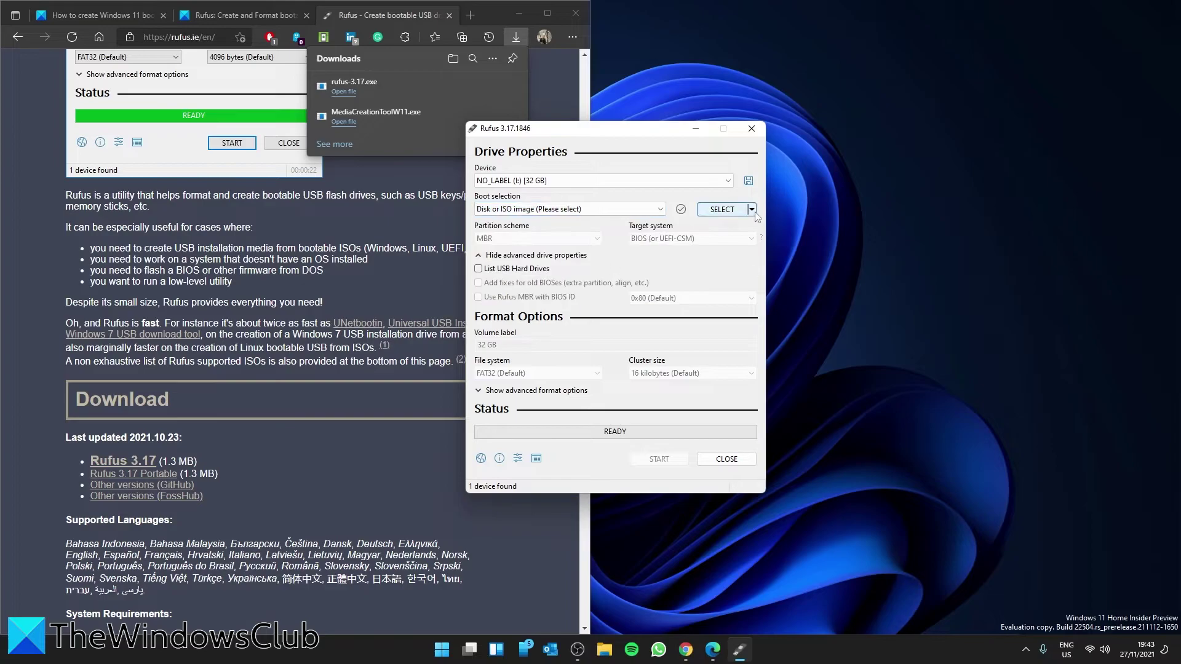
{"action": "left_click", "coordinate": [478, 268]}
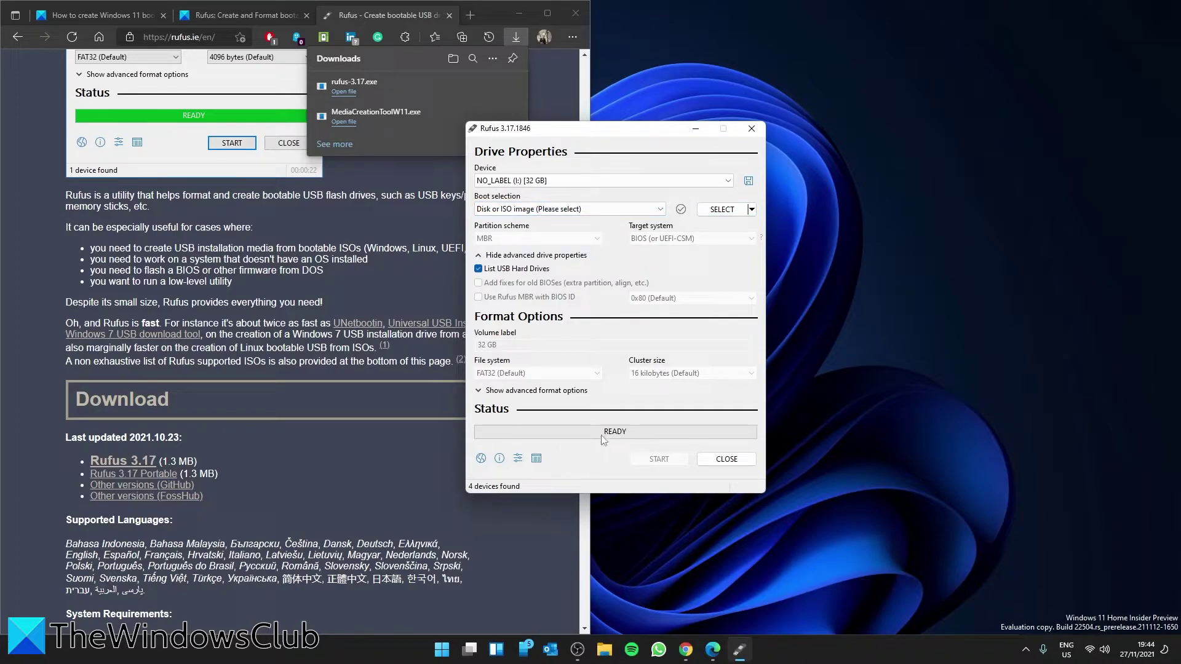
Step: Switch boot selection to DOWNLOAD for a Windows 11 ISO, then save the drive as NO_LABEL.vhd
{"action": "left_click", "coordinate": [752, 209]}
{"action": "left_click", "coordinate": [736, 242]}
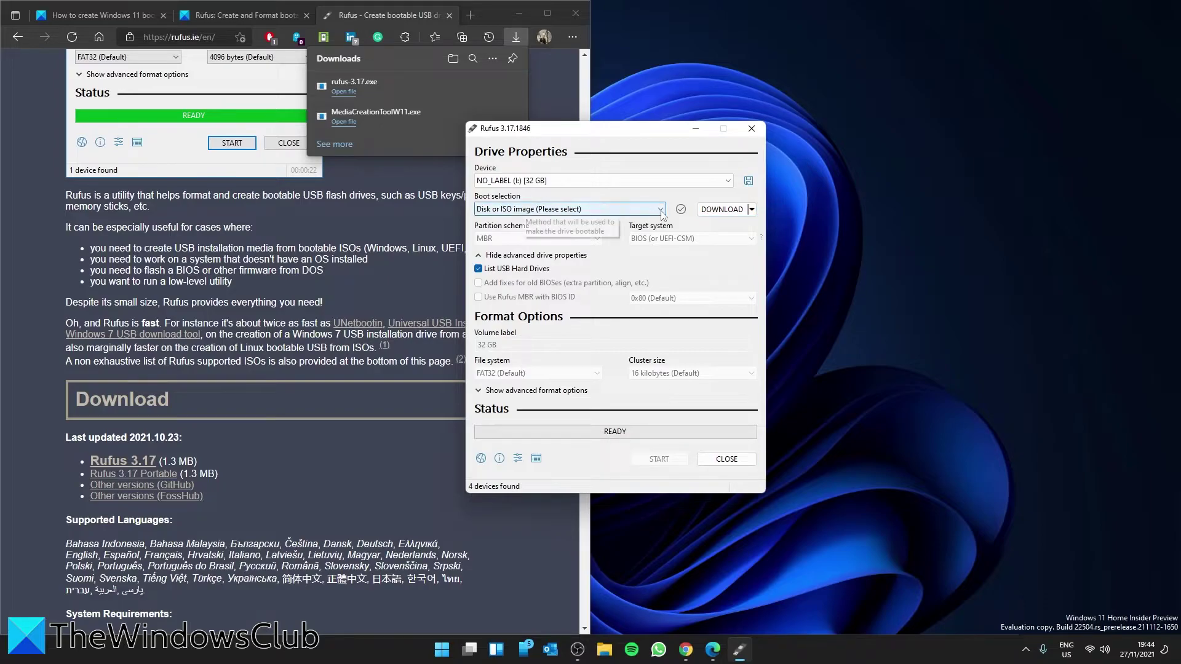
{"action": "left_click", "coordinate": [572, 208]}
{"action": "left_click", "coordinate": [710, 231]}
{"action": "left_click", "coordinate": [722, 209]}
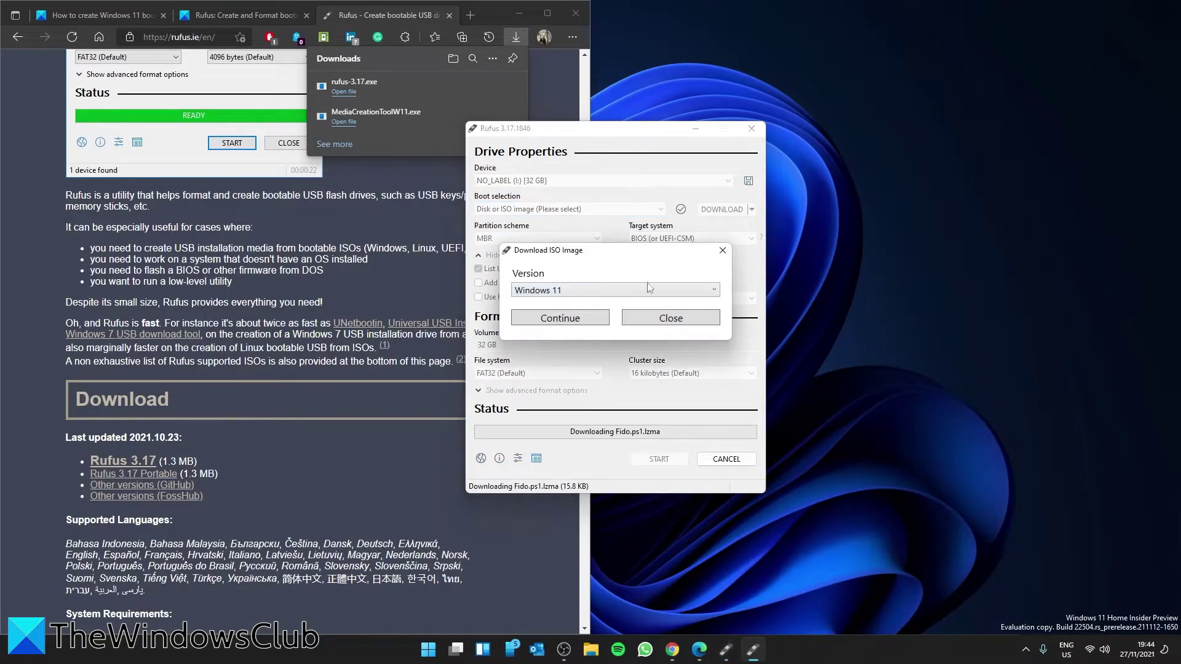
{"action": "left_click", "coordinate": [741, 315]}
{"action": "left_click", "coordinate": [749, 180]}
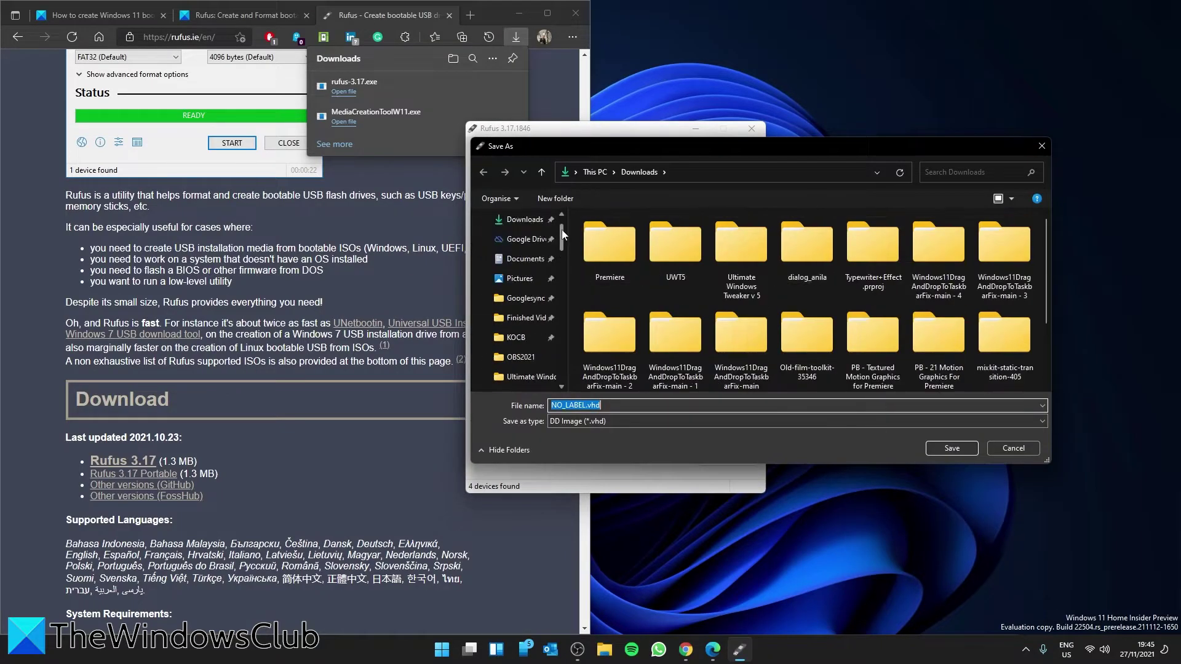
Step: Cancel the image save and load the Windows 11 Insider Preview 22000 ISO from Downloads
{"action": "key", "text": "Escape"}
{"action": "left_click", "coordinate": [721, 209]}
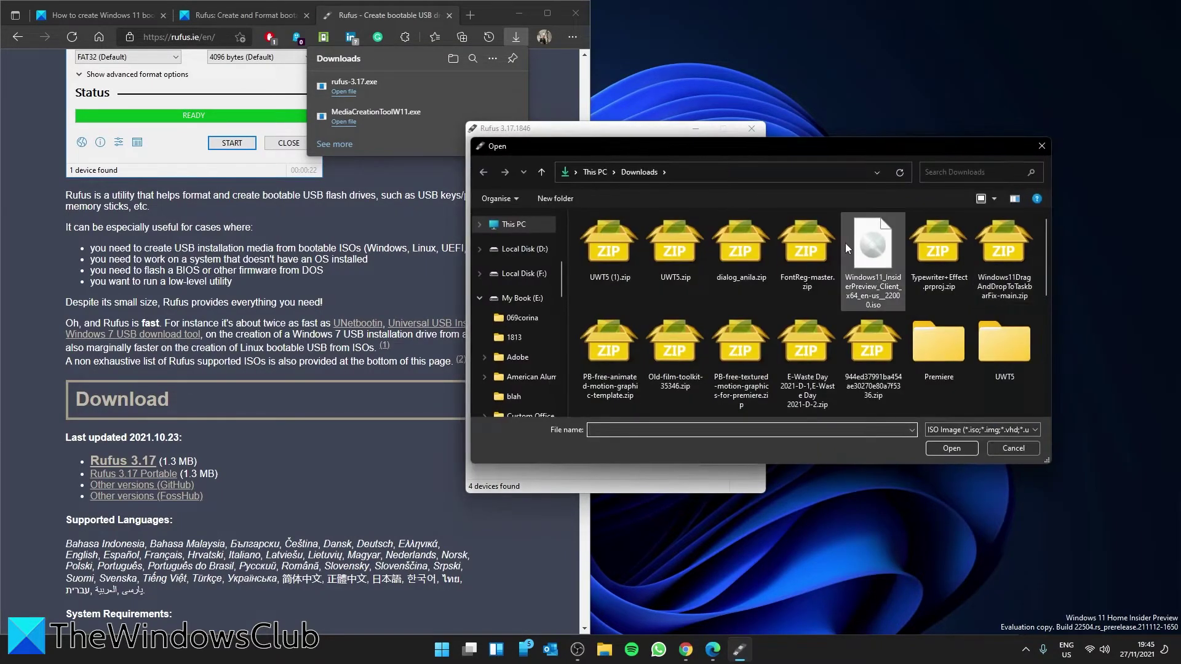
{"action": "left_click", "coordinate": [874, 250]}
{"action": "left_click", "coordinate": [952, 451]}
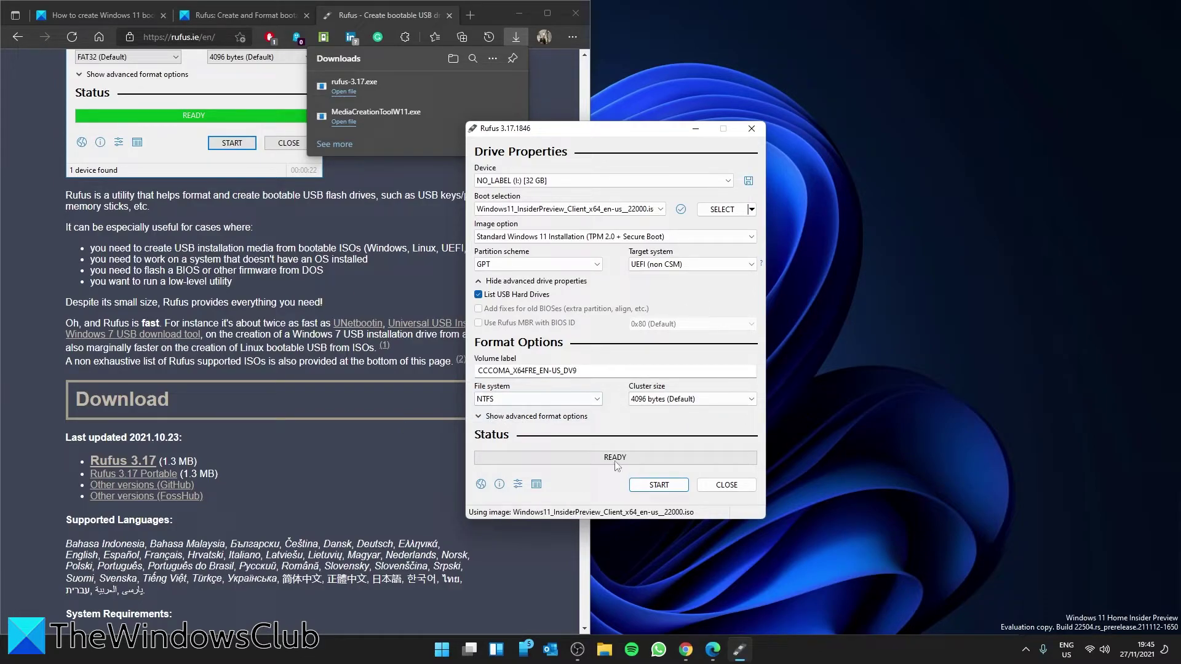
Step: Start writing the ISO to the 32 GB USB drive, confirming that its data will be erased
{"action": "left_click", "coordinate": [659, 484]}
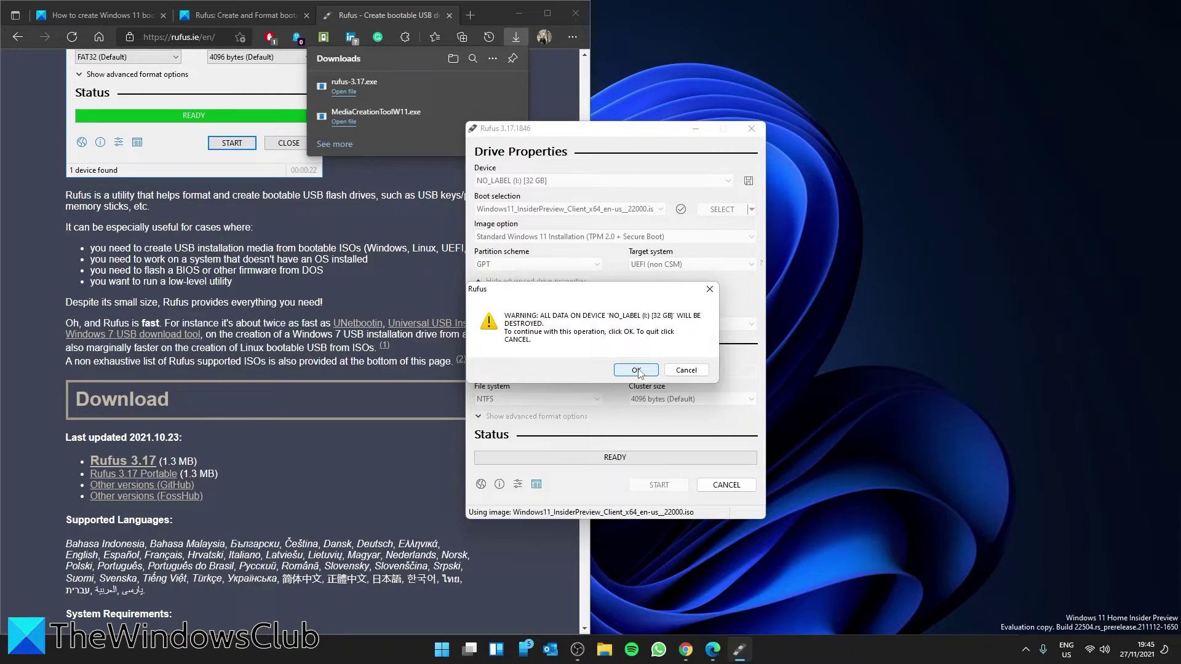
{"action": "left_click", "coordinate": [638, 370]}
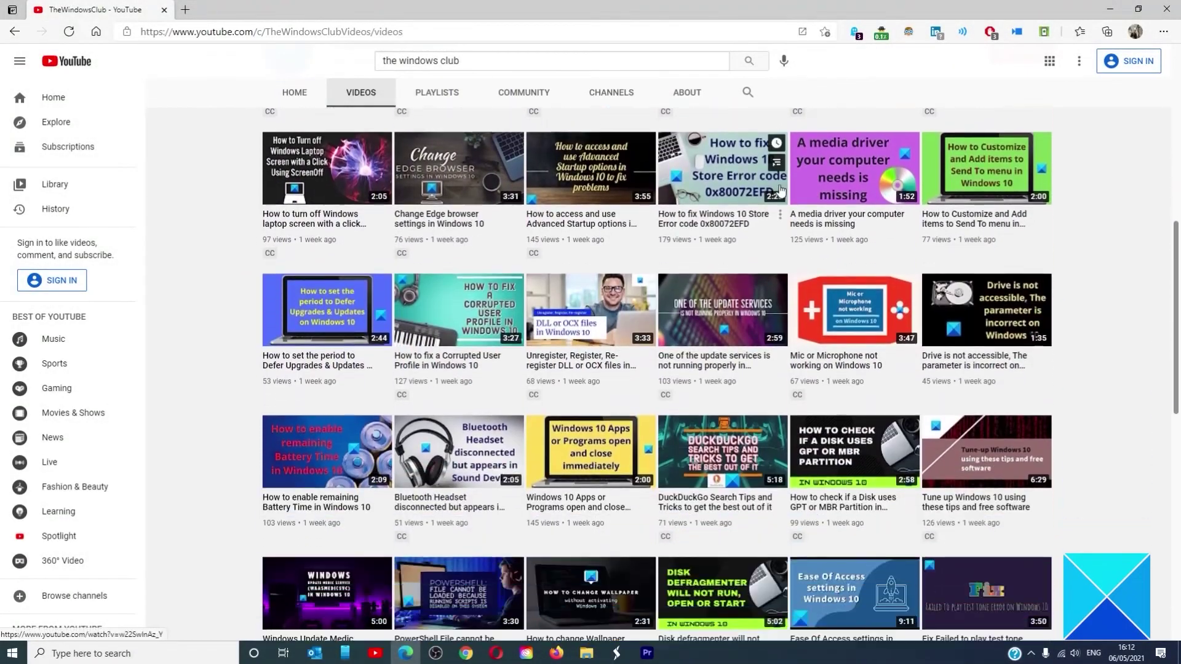
{"action": "scroll", "coordinate": [780, 191], "scroll_direction": "down", "scroll_amount": 3}
{"action": "scroll", "coordinate": [780, 191], "scroll_direction": "down", "scroll_amount": 2}
{"action": "scroll", "coordinate": [780, 191], "scroll_direction": "down", "scroll_amount": 2}
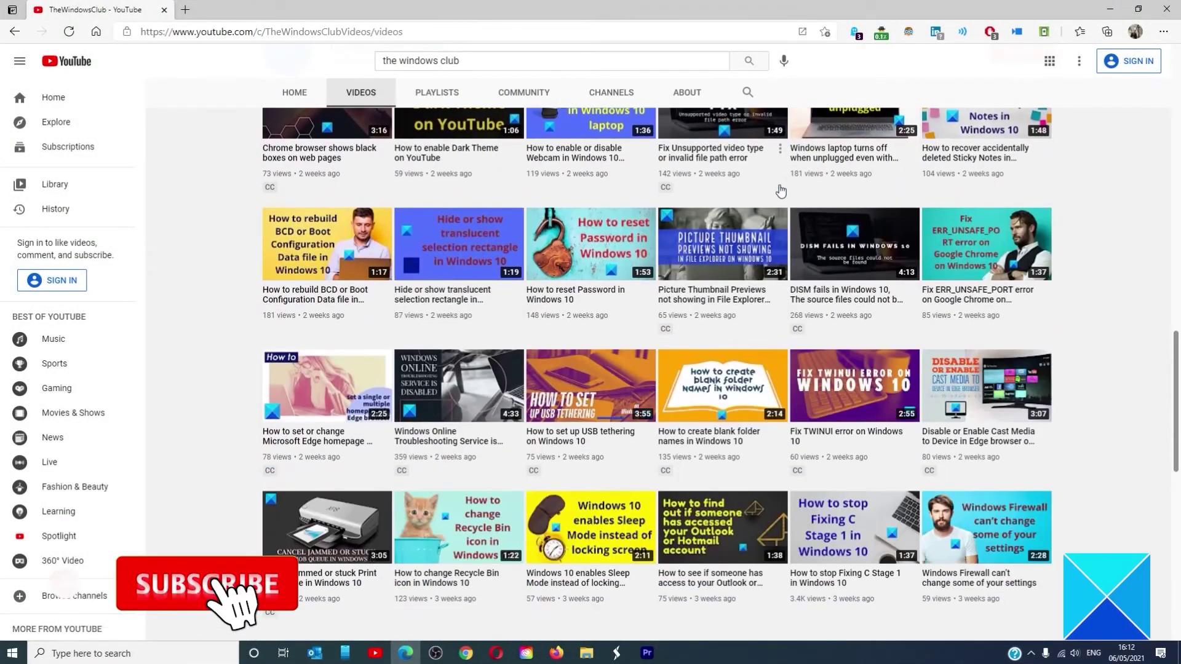
{"action": "scroll", "coordinate": [780, 192], "scroll_direction": "up", "scroll_amount": 2}
{"action": "scroll", "coordinate": [780, 191], "scroll_direction": "up", "scroll_amount": 2}
{"action": "scroll", "coordinate": [780, 192], "scroll_direction": "up", "scroll_amount": 2}
{"action": "scroll", "coordinate": [780, 191], "scroll_direction": "up", "scroll_amount": 3}
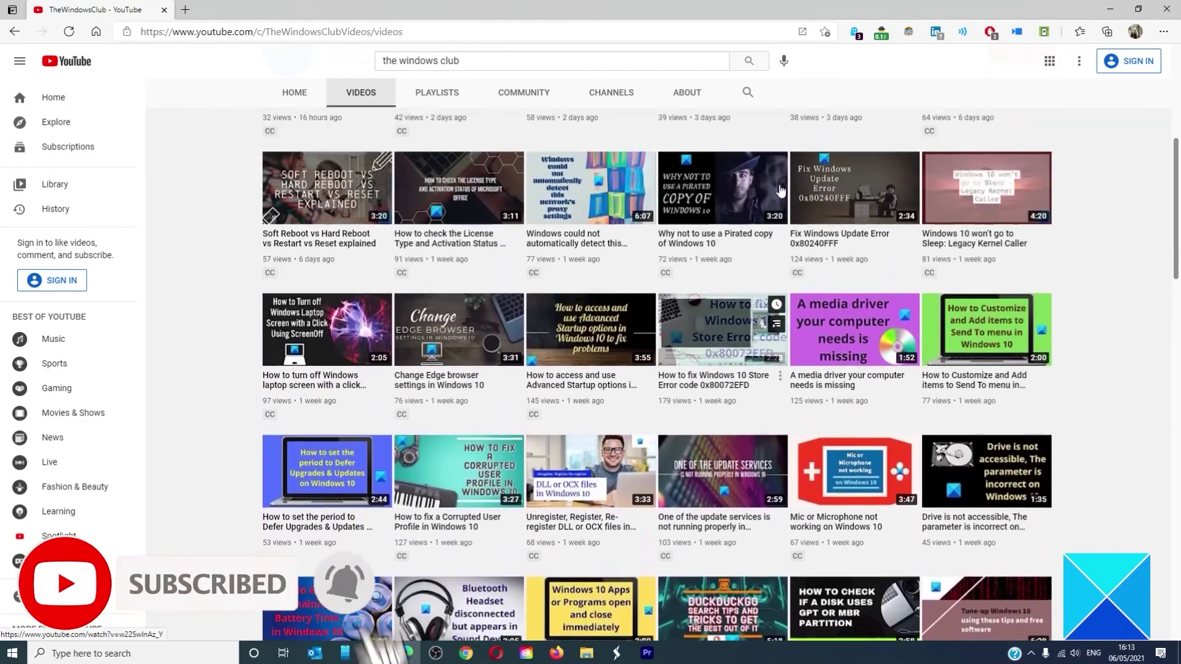